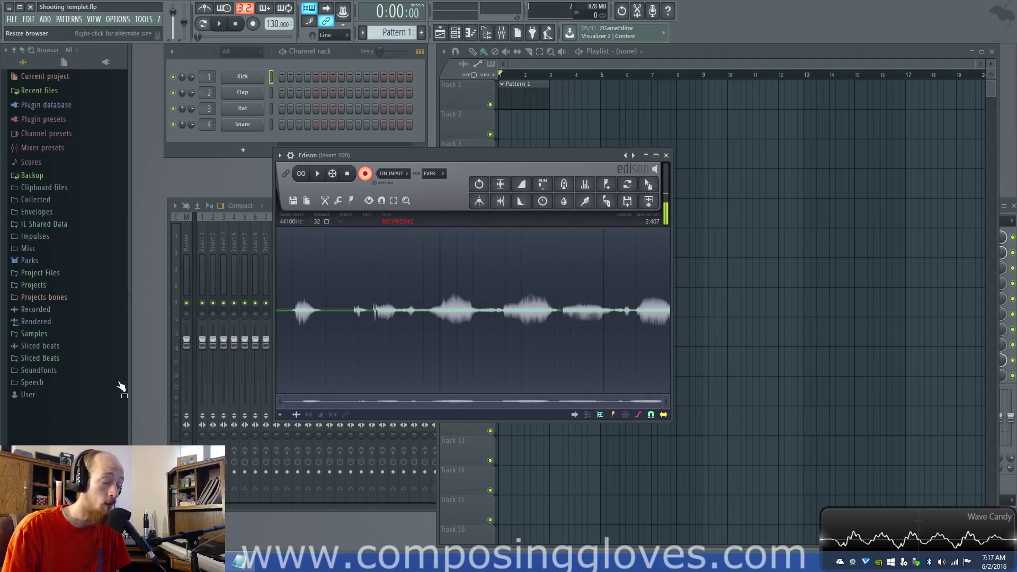
- Switch to the other FL Studio project and reposition the Sytrus window for access to operator 1 and the matrix
{"action": "mouse_move", "coordinate": [206, 562]}
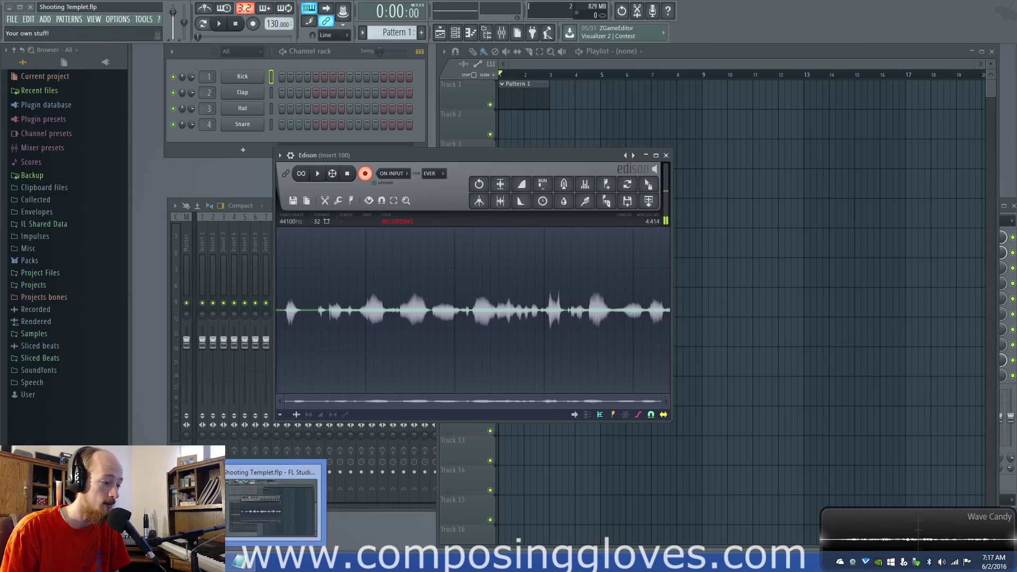
{"action": "left_click", "coordinate": [146, 506]}
{"action": "left_click_drag", "start_coordinate": [483, 69], "coordinate": [461, 73]}
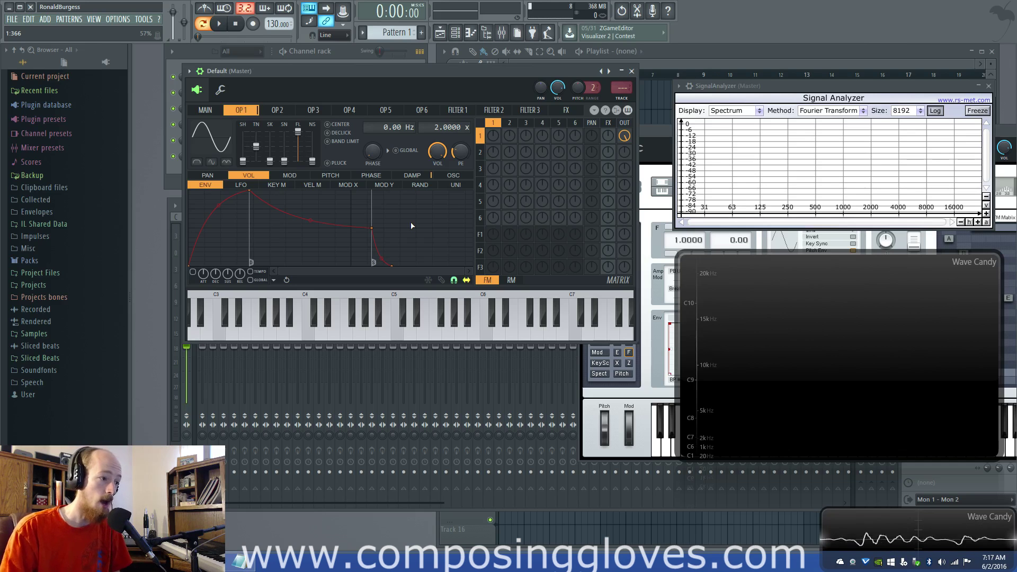
{"action": "left_click", "coordinate": [233, 188]}
{"action": "left_click", "coordinate": [231, 189]}
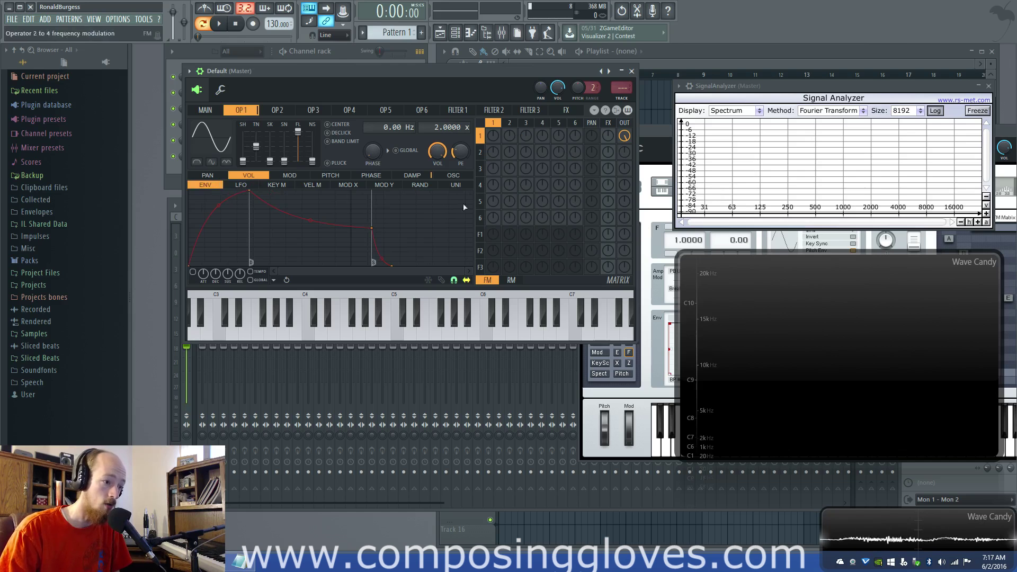
{"action": "left_click", "coordinate": [235, 189]}
{"action": "left_click", "coordinate": [220, 188]}
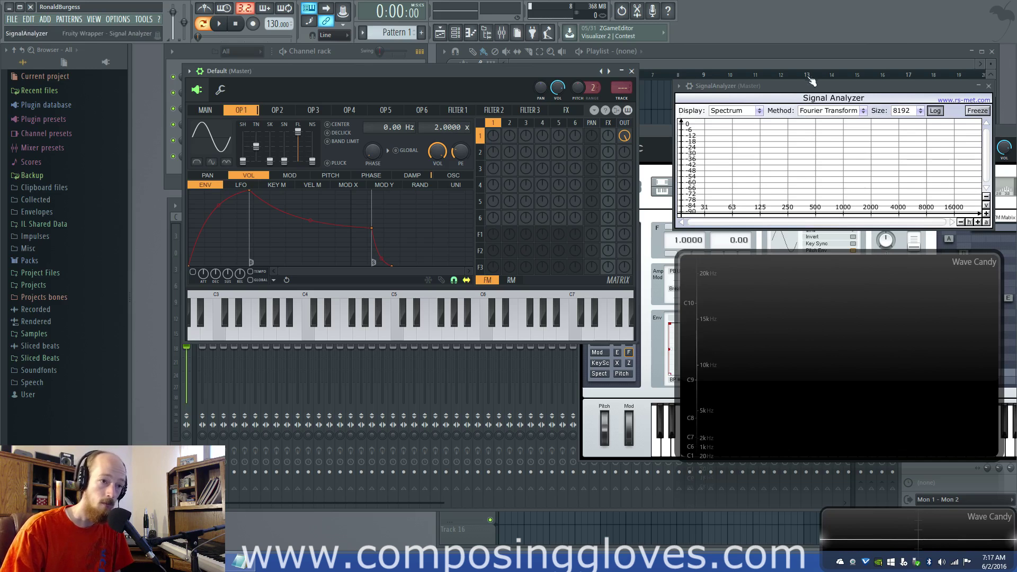
- Shift the Signal Analyzer window slightly and raise operator 1's self-modulation in the Sytrus matrix
{"action": "left_click_drag", "start_coordinate": [793, 89], "coordinate": [787, 91]}
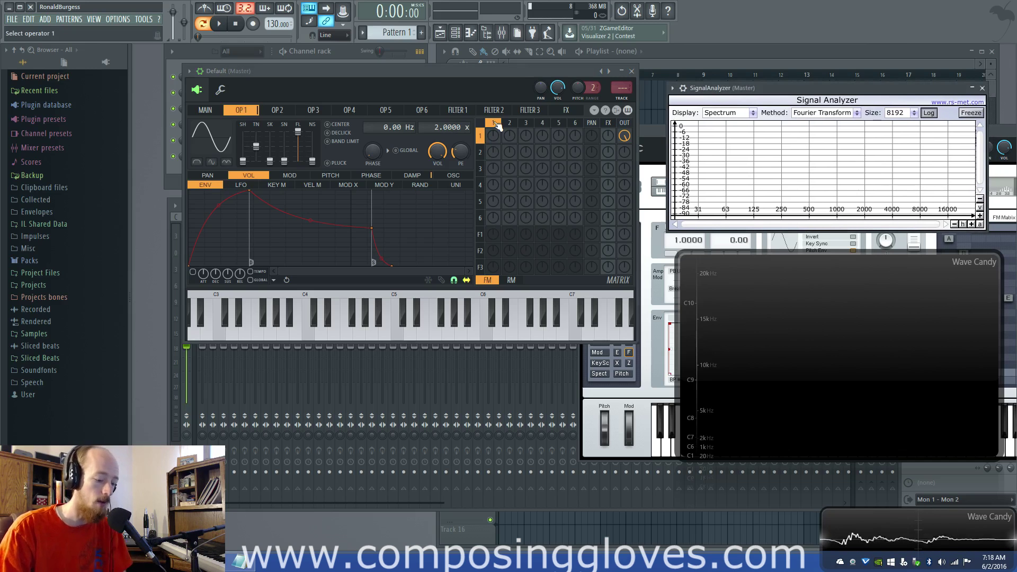
{"action": "left_click_drag", "start_coordinate": [493, 136], "coordinate": [493, 101]}
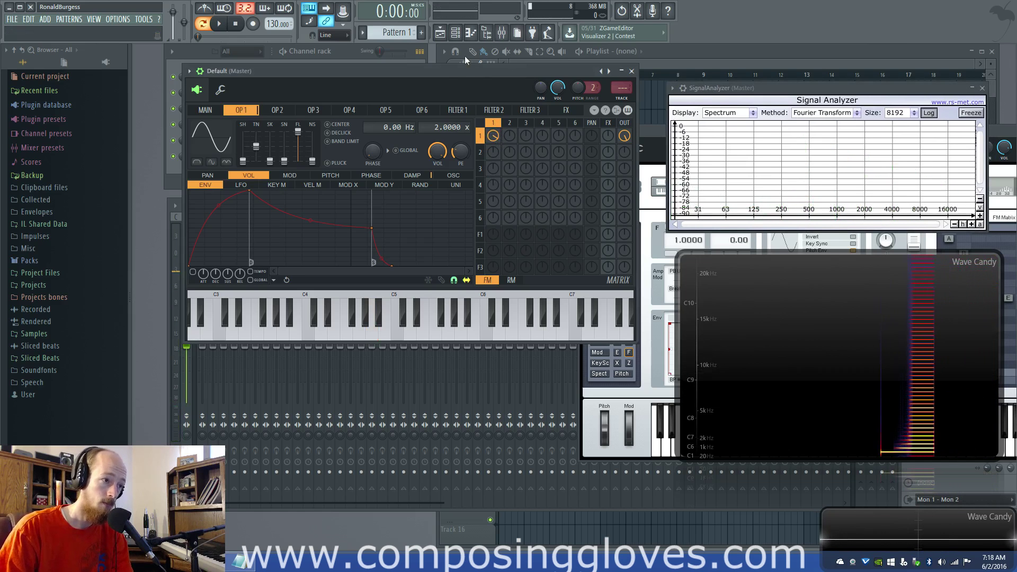
- Move Sytrus aside to bring FM8 into full view, and set operator F's feedback to 47 in the FM matrix
{"action": "left_click_drag", "start_coordinate": [448, 78], "coordinate": [490, 308]}
{"action": "left_click_drag", "start_coordinate": [628, 123], "coordinate": [199, 84]}
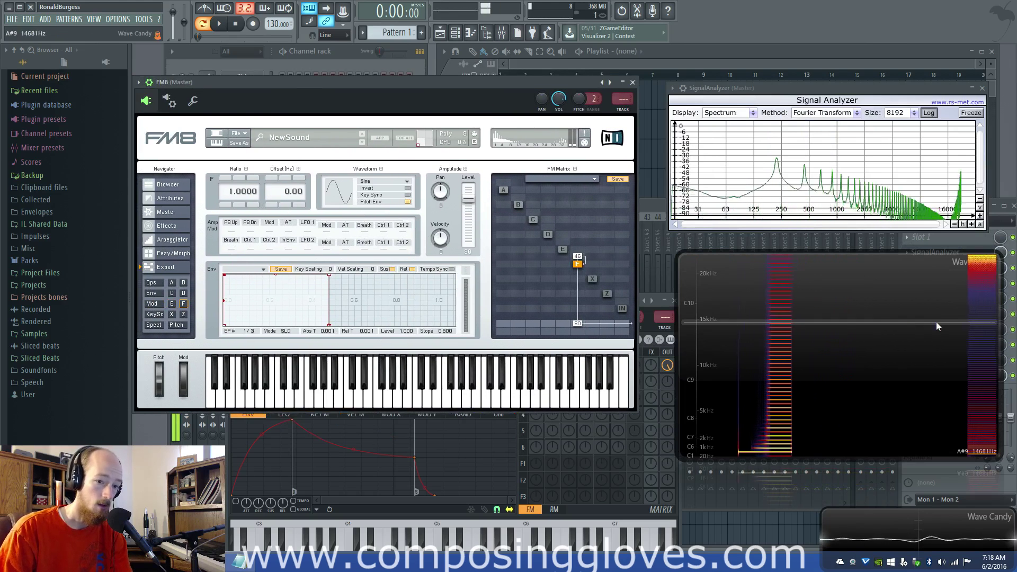
{"action": "left_click_drag", "start_coordinate": [578, 256], "coordinate": [579, 263]}
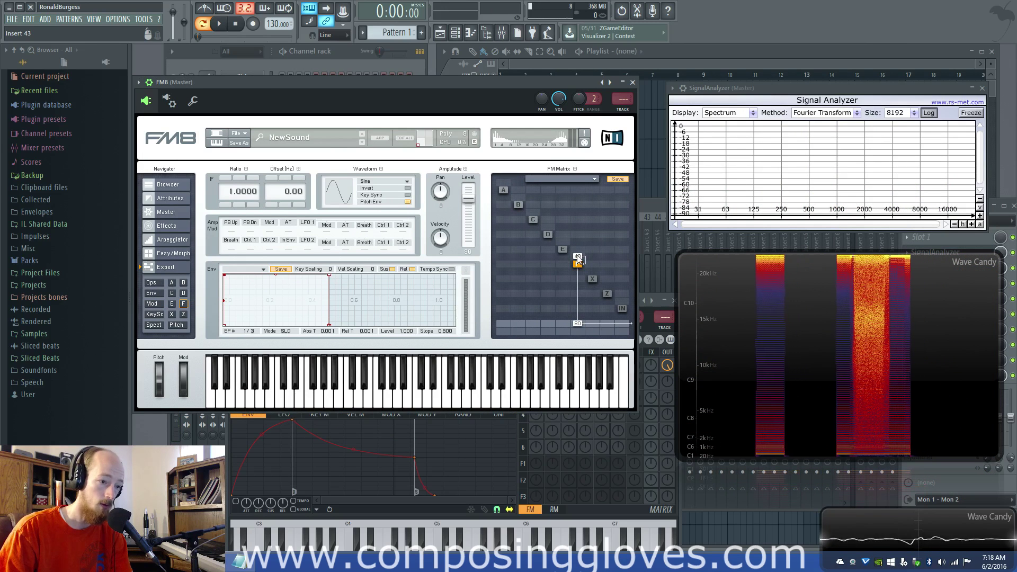
{"action": "mouse_move", "coordinate": [577, 256]}
{"action": "left_mouse_down"}
{"action": "mouse_move", "coordinate": [577, 282]}
{"action": "mouse_move", "coordinate": [576, 258]}
{"action": "left_mouse_up"}
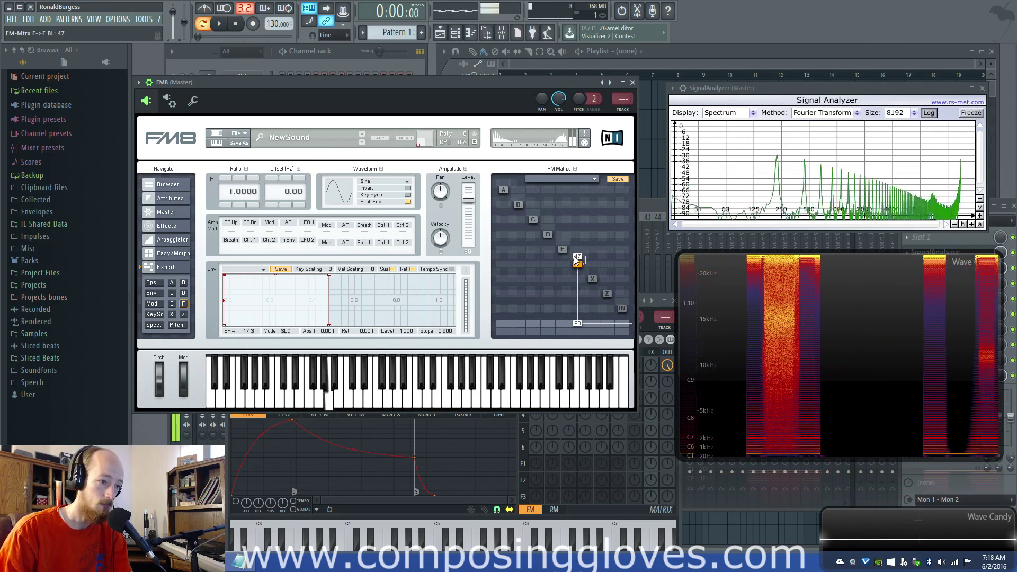
- Raise the output volume in FM8's master settings
{"action": "left_click", "coordinate": [168, 212]}
{"action": "left_click_drag", "start_coordinate": [223, 197], "coordinate": [228, 164]}
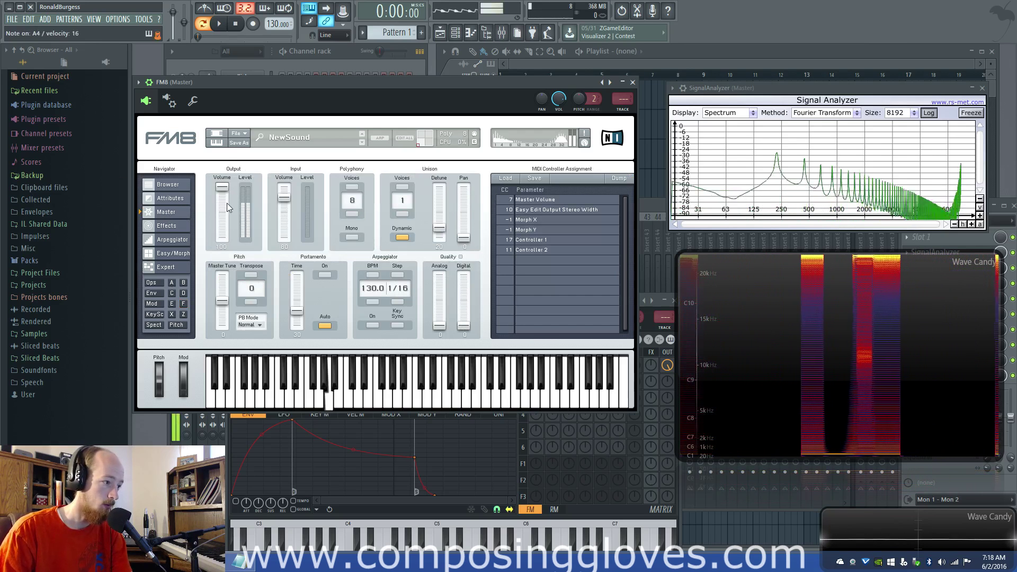
- Set operator F's output level to 100 and its feedback to 46 in the FM8 matrix
{"action": "left_click", "coordinate": [176, 325]}
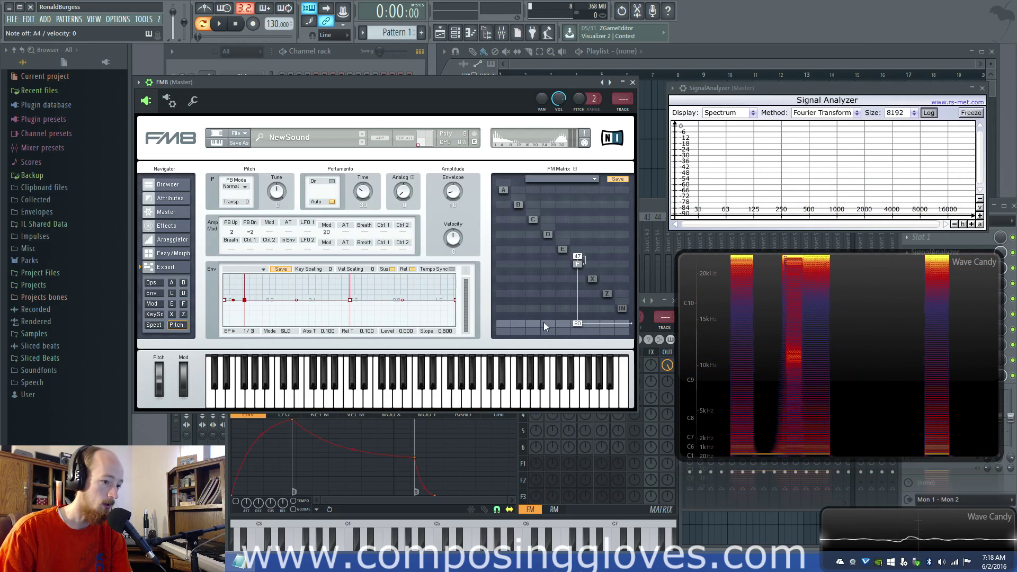
{"action": "left_click_drag", "start_coordinate": [578, 324], "coordinate": [576, 276]}
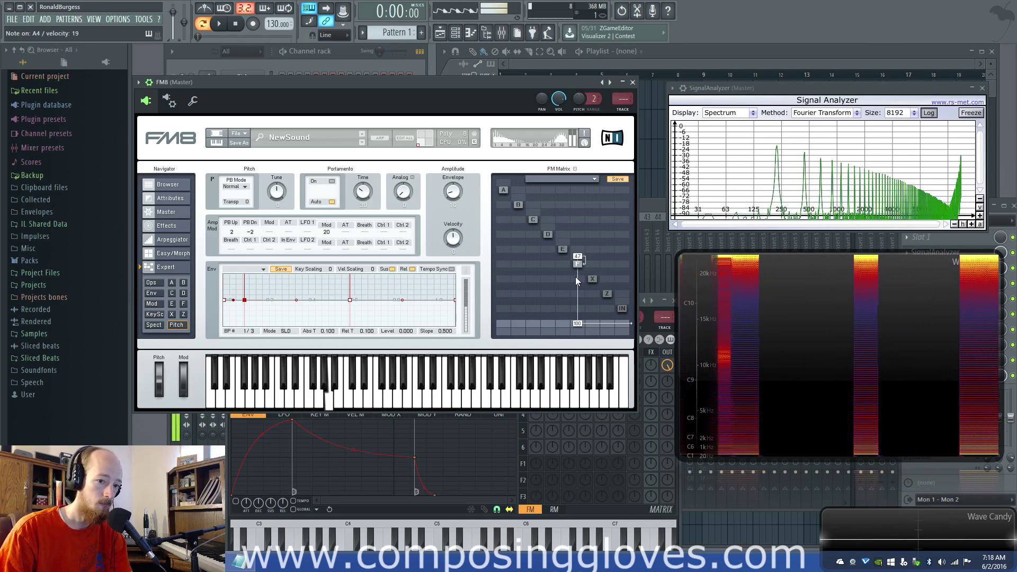
{"action": "scroll", "coordinate": [578, 257], "scroll_direction": "down", "scroll_amount": 7}
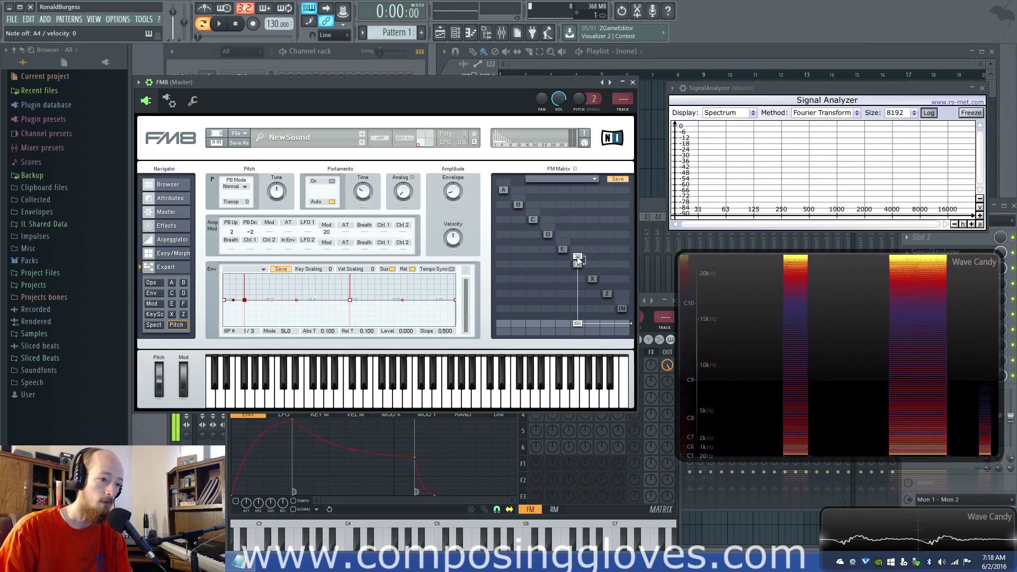
{"action": "scroll", "coordinate": [578, 258], "scroll_direction": "up", "scroll_amount": 6}
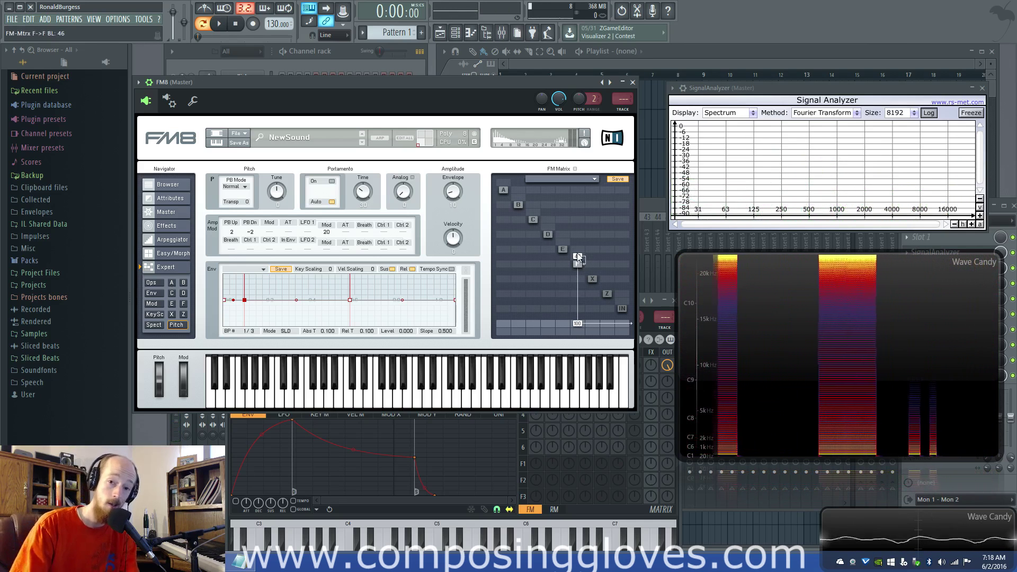
- Rearrange the synth windows with Sytrus moved up and FM8 overlapping it beside the analyzers
{"action": "left_click_drag", "start_coordinate": [342, 94], "coordinate": [851, 163]}
{"action": "left_click_drag", "start_coordinate": [477, 300], "coordinate": [431, 96]}
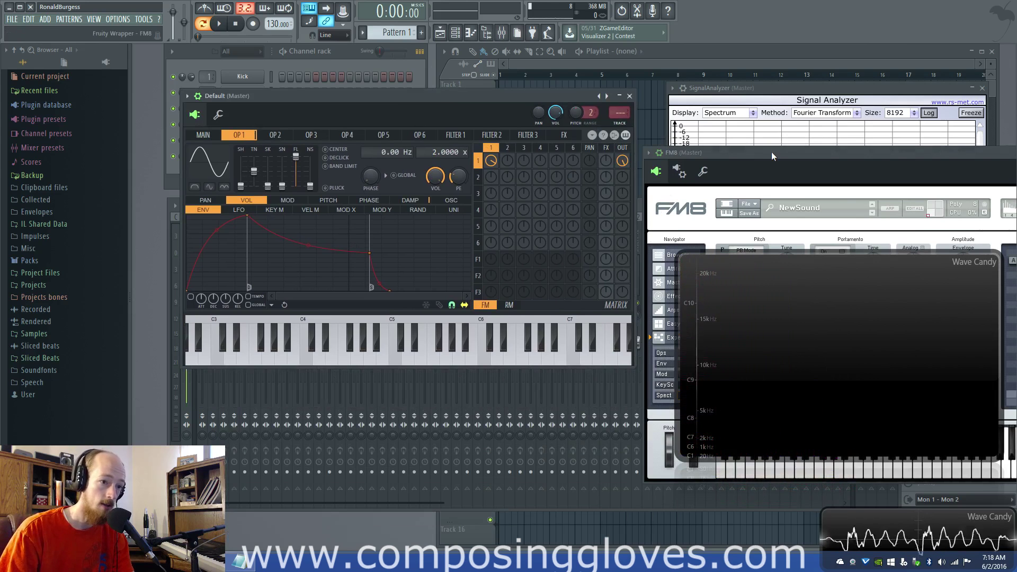
{"action": "left_click_drag", "start_coordinate": [773, 156], "coordinate": [326, 116]}
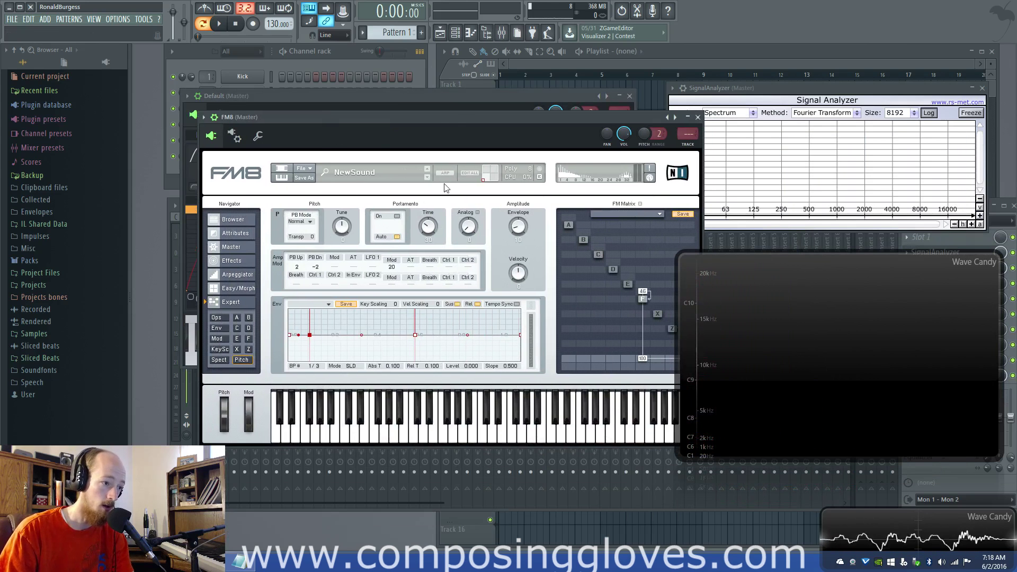
- Bring Sytrus forward, try operator 1 at a frequency ratio of 0.0000, and return the ratio to 2.0000
{"action": "left_click", "coordinate": [456, 104]}
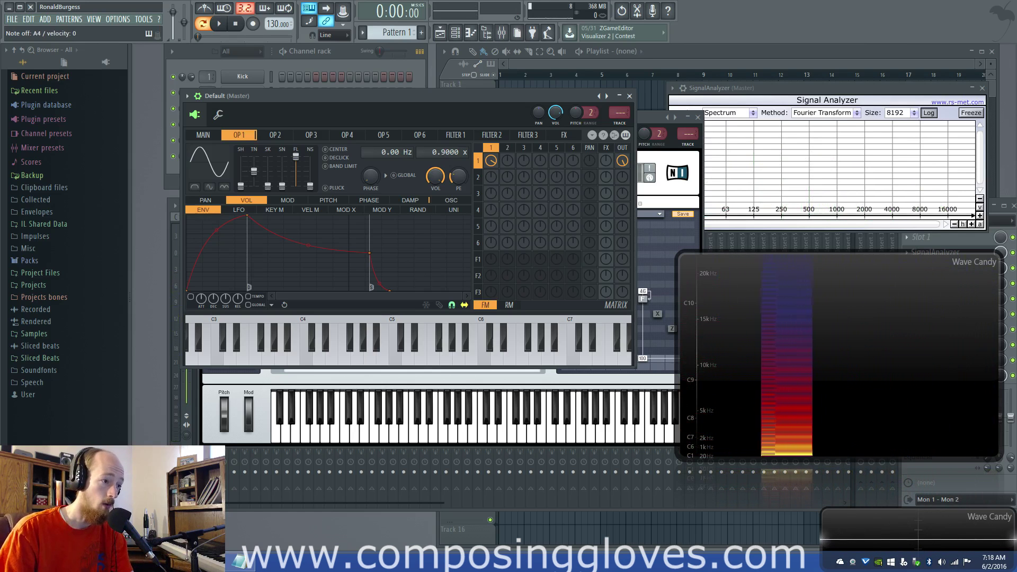
{"action": "left_click_drag", "start_coordinate": [443, 154], "coordinate": [444, 153]}
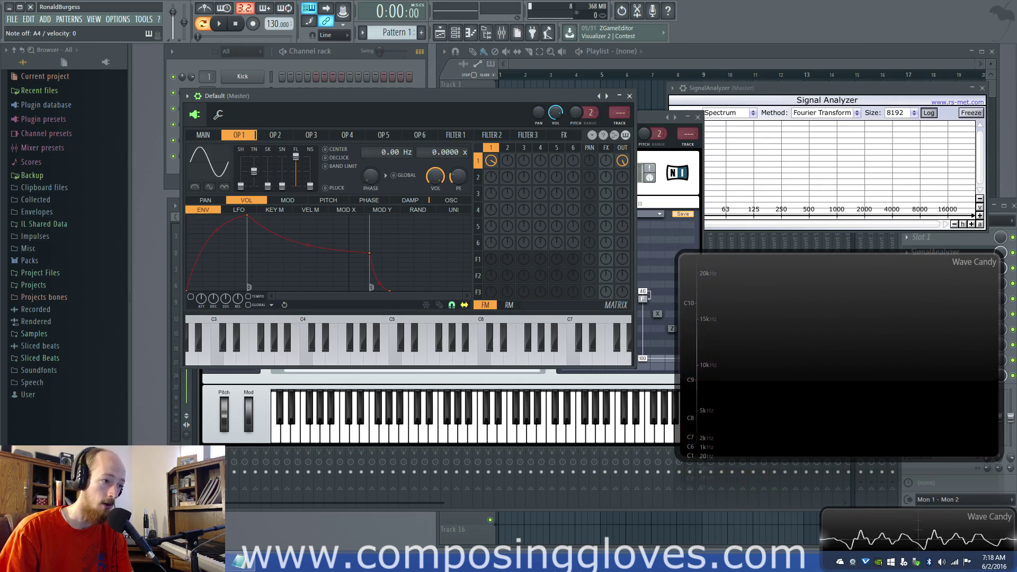
{"action": "left_click_drag", "start_coordinate": [449, 154], "coordinate": [428, 150]}
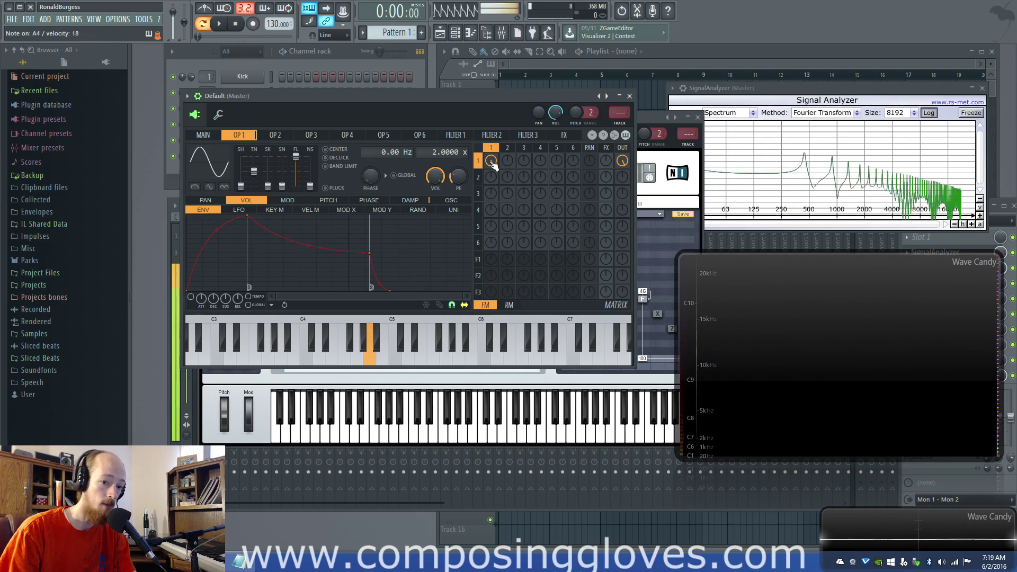
- Vary operator 1's self-modulation to compare the spectra, and set its frequency ratio to 6.0000
{"action": "mouse_move", "coordinate": [493, 165]}
{"action": "left_mouse_down"}
{"action": "mouse_move", "coordinate": [493, 143]}
{"action": "mouse_move", "coordinate": [493, 155]}
{"action": "left_mouse_up"}
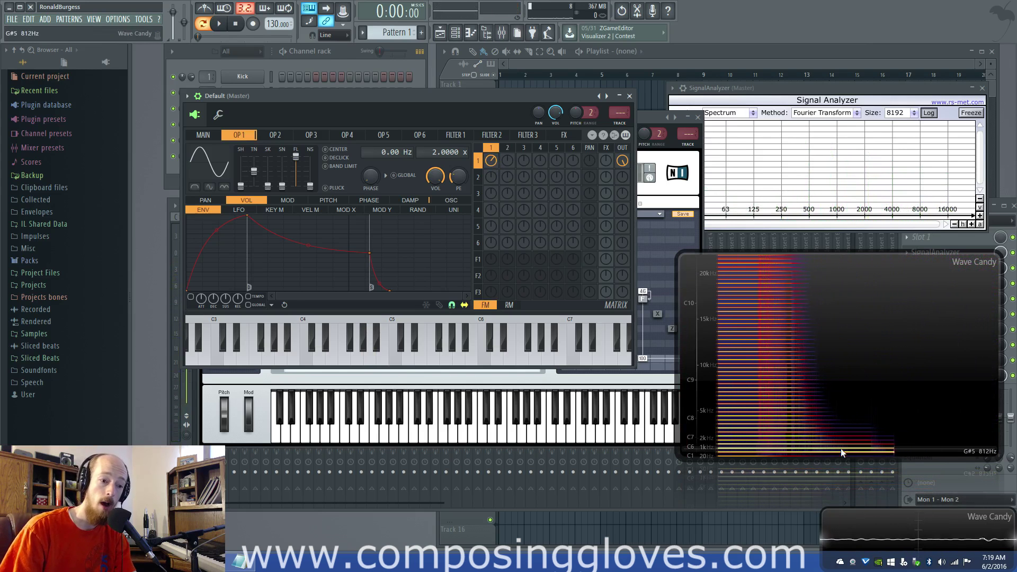
{"action": "mouse_move", "coordinate": [779, 88]}
{"action": "left_mouse_down"}
{"action": "mouse_move", "coordinate": [813, 94]}
{"action": "mouse_move", "coordinate": [791, 95]}
{"action": "left_mouse_up"}
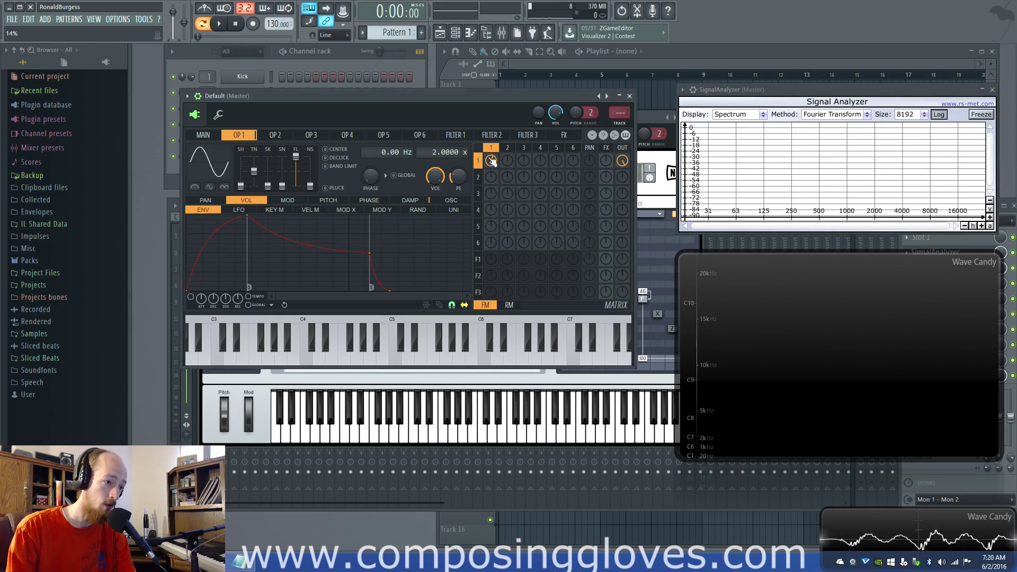
{"action": "left_click_drag", "start_coordinate": [491, 162], "coordinate": [491, 160]}
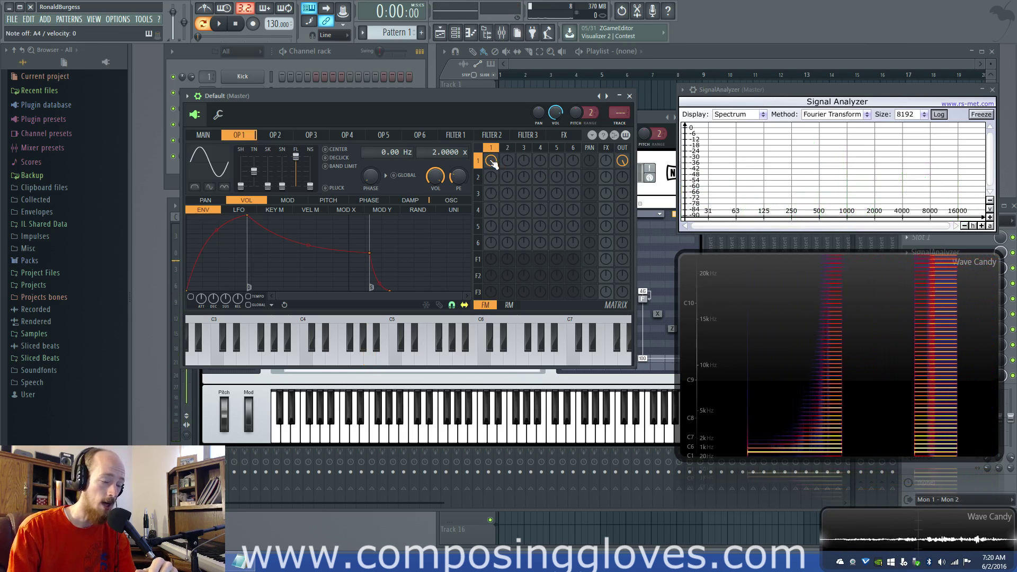
{"action": "left_click_drag", "start_coordinate": [493, 163], "coordinate": [444, 132]}
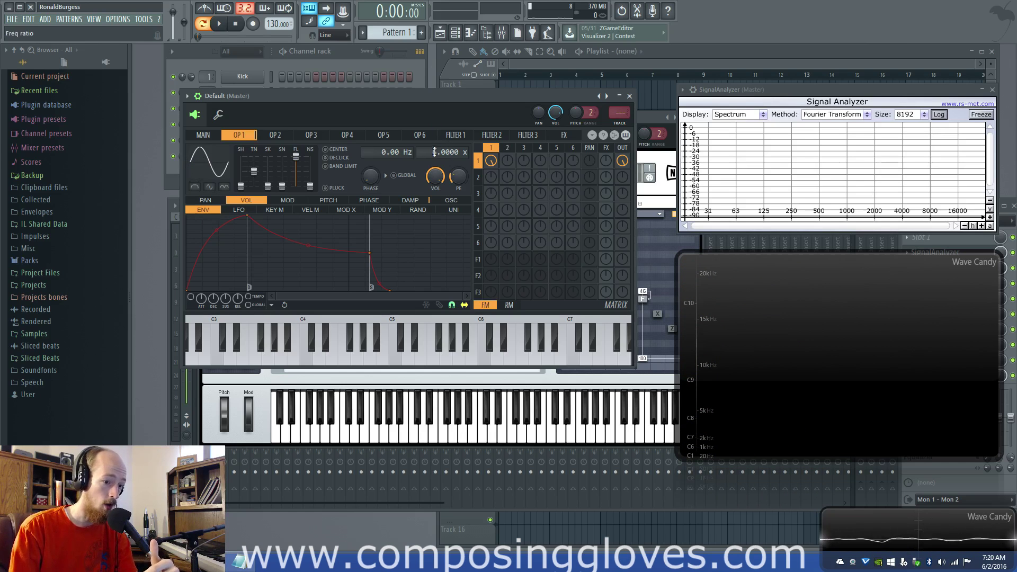
- Switch to Notepad, examine the sideband formula Wsb=Wc+-N(Wm), and move the note back out of the way
{"action": "key", "text": "alt+Tab"}
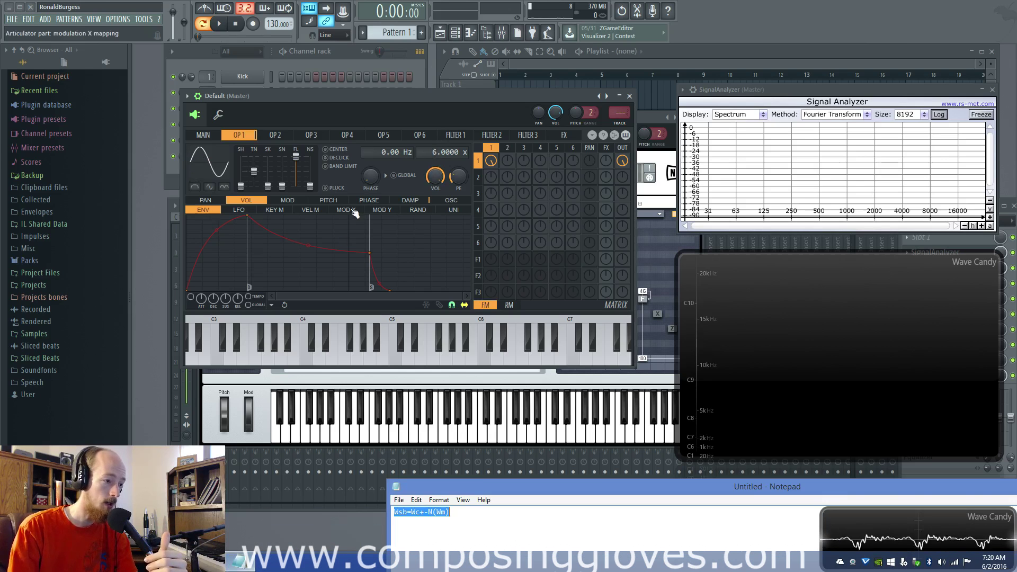
{"action": "left_click_drag", "start_coordinate": [592, 484], "coordinate": [532, 97]}
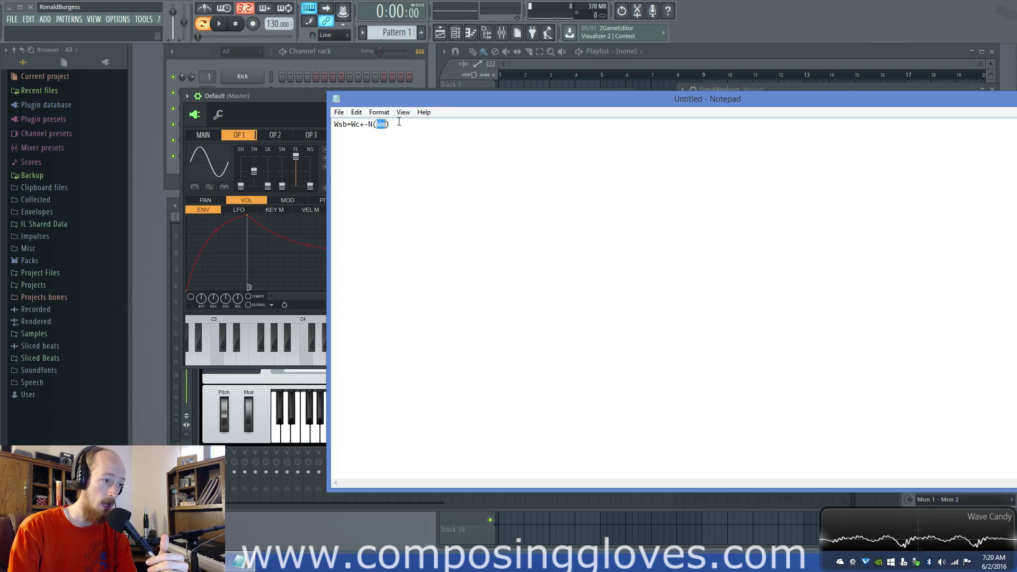
{"action": "left_click_drag", "start_coordinate": [439, 91], "coordinate": [447, 524]}
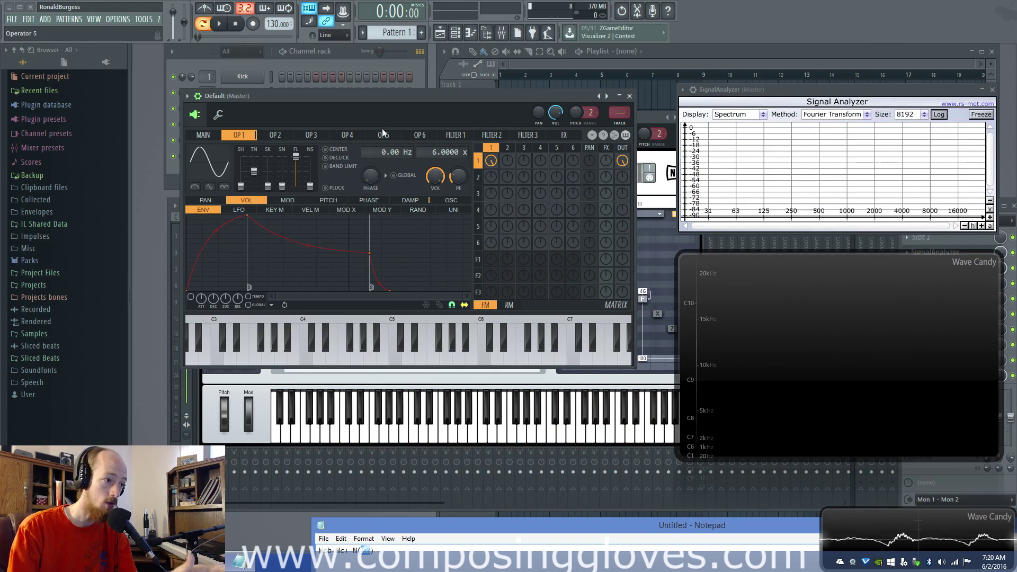
- Try operator 1 in Sytrus at a frequency ratio of 0.0000, and set the ratio to 1.0000
{"action": "left_click", "coordinate": [434, 155]}
{"action": "left_click_drag", "start_coordinate": [432, 156], "coordinate": [430, 138]}
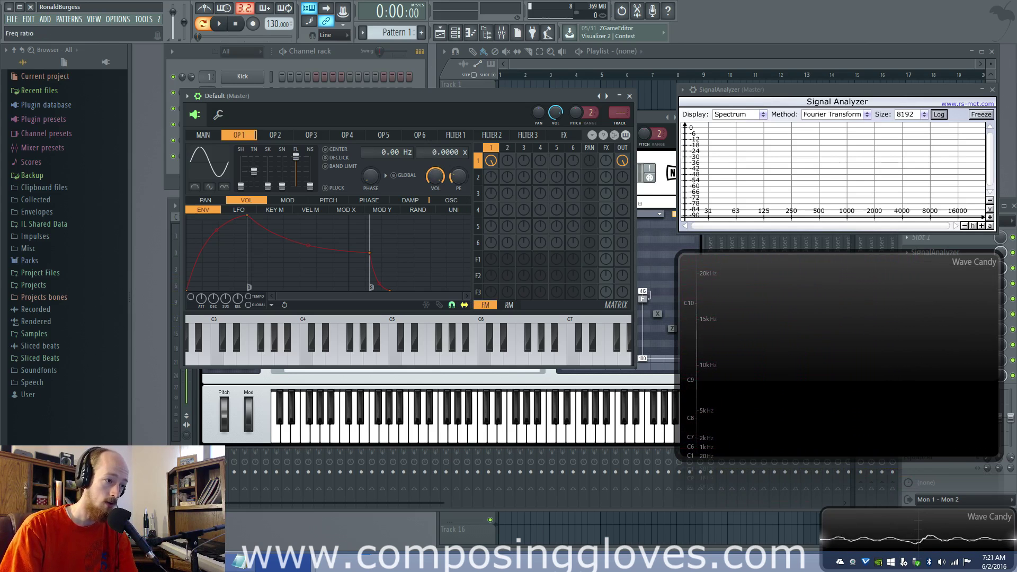
{"action": "left_click_drag", "start_coordinate": [442, 152], "coordinate": [442, 158]}
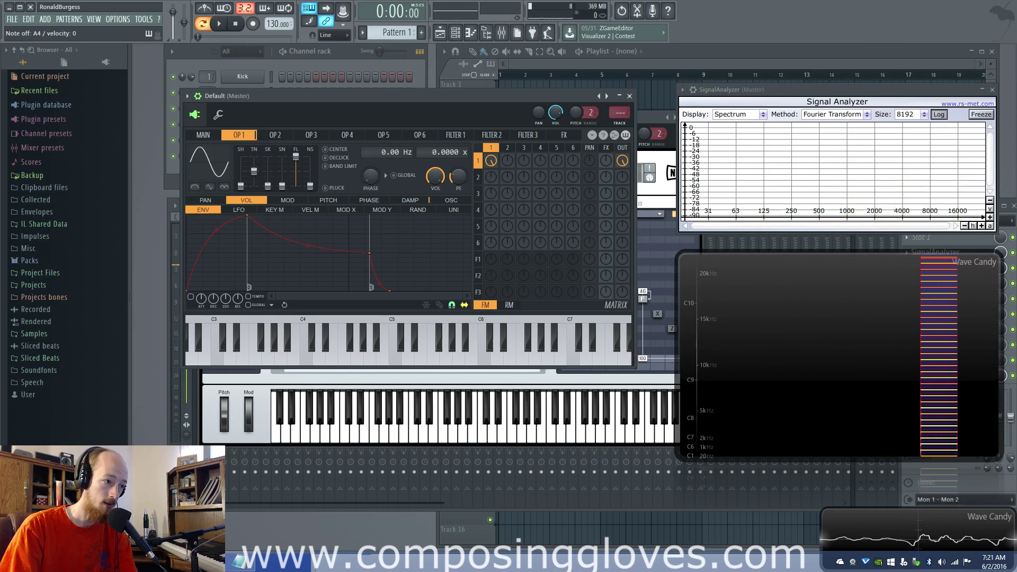
{"action": "scroll", "coordinate": [431, 152], "scroll_direction": "down", "scroll_amount": 1}
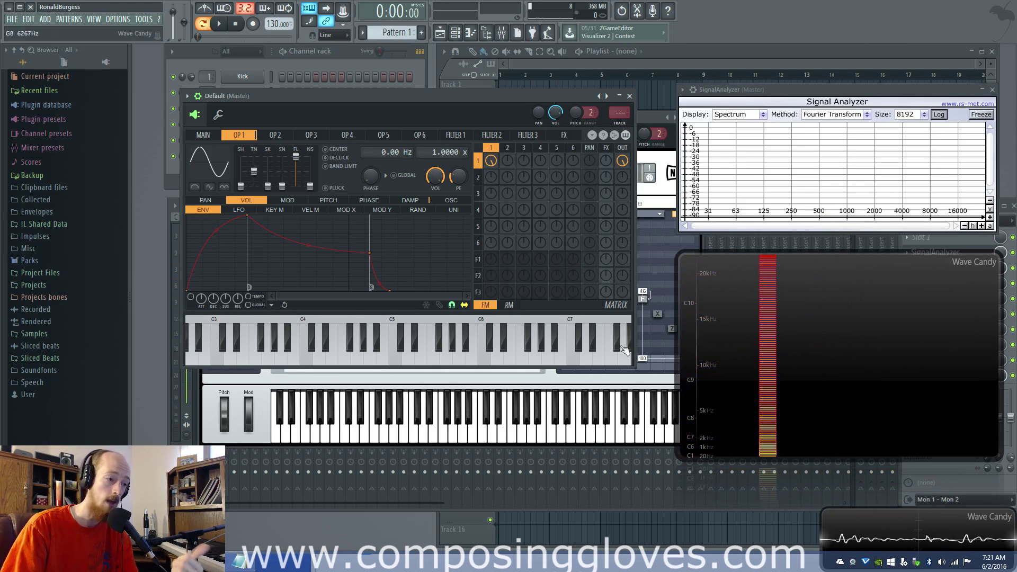
{"action": "left_click_drag", "start_coordinate": [432, 154], "coordinate": [432, 133]}
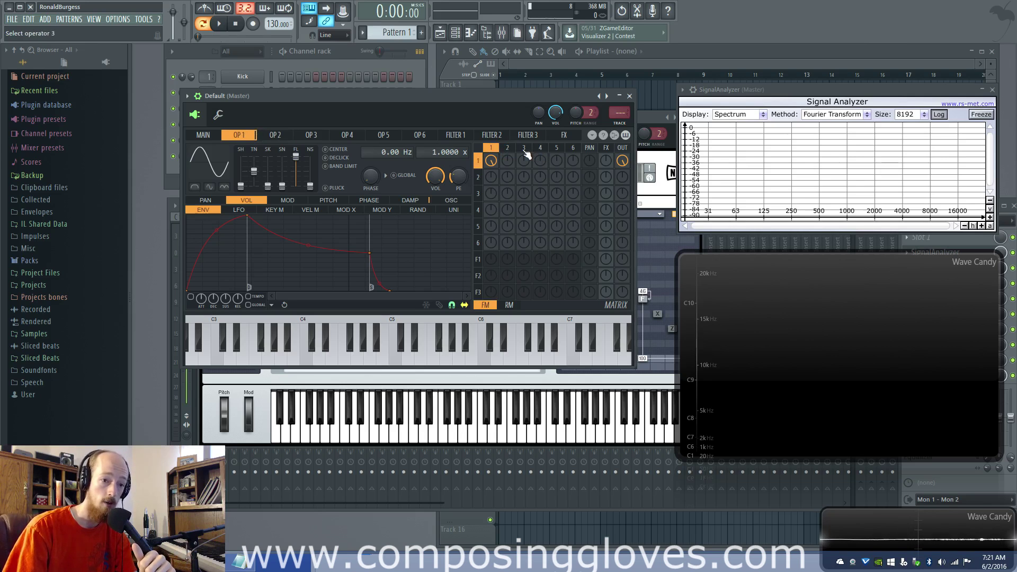
- Sweep operator 1's self-modulation amount in the Sytrus matrix while playing a note
{"action": "left_click_drag", "start_coordinate": [492, 160], "coordinate": [492, 151]}
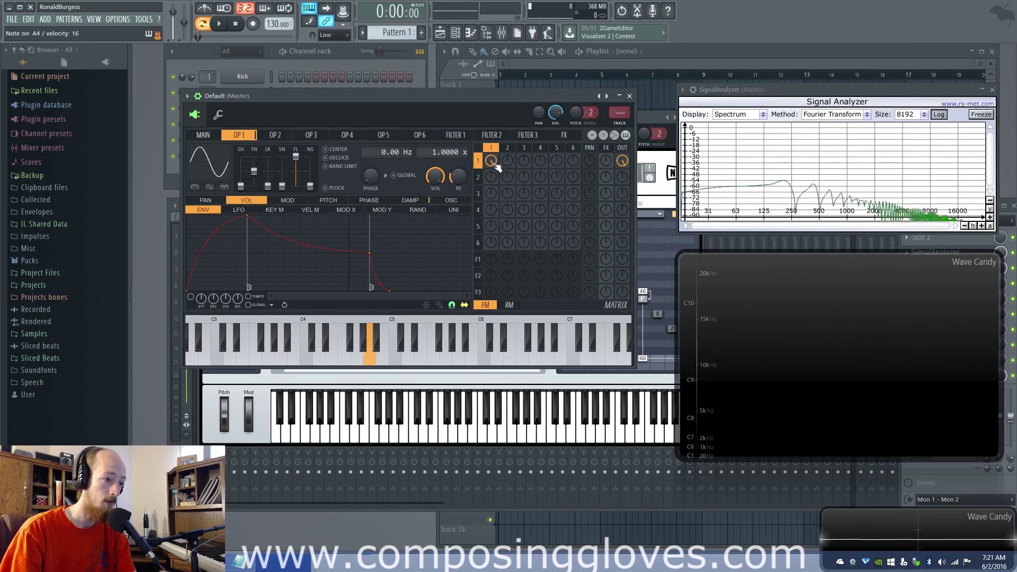
{"action": "mouse_move", "coordinate": [497, 164]}
{"action": "left_mouse_down"}
{"action": "mouse_move", "coordinate": [497, 193]}
{"action": "mouse_move", "coordinate": [497, 163]}
{"action": "left_mouse_up"}
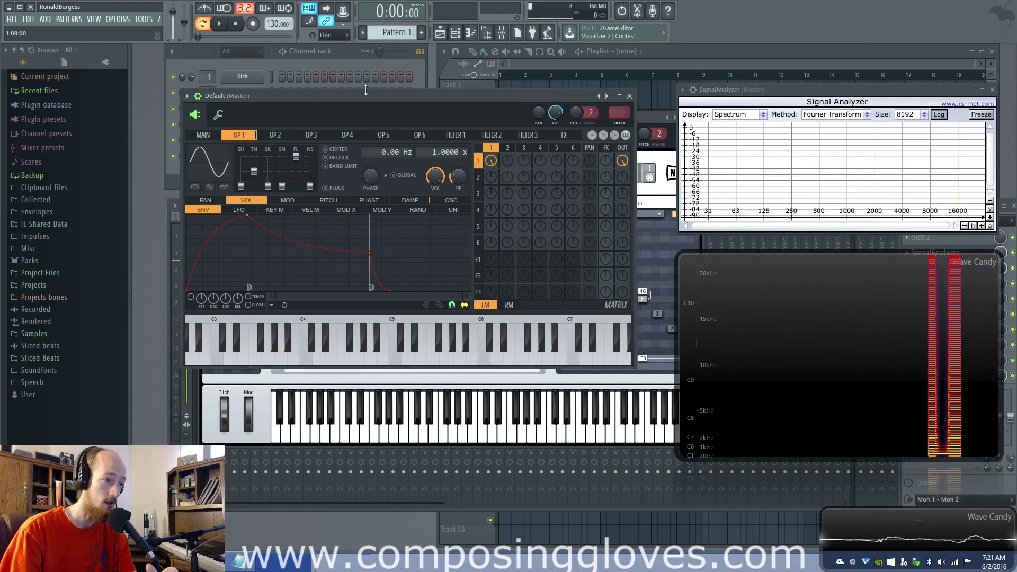
- Bring FM8 forward and sweep operator F's feedback in the matrix, ending at 47
{"action": "left_click", "coordinate": [656, 118]}
{"action": "mouse_move", "coordinate": [647, 292]}
{"action": "left_mouse_down"}
{"action": "mouse_move", "coordinate": [644, 303]}
{"action": "mouse_move", "coordinate": [643, 294]}
{"action": "left_mouse_up"}
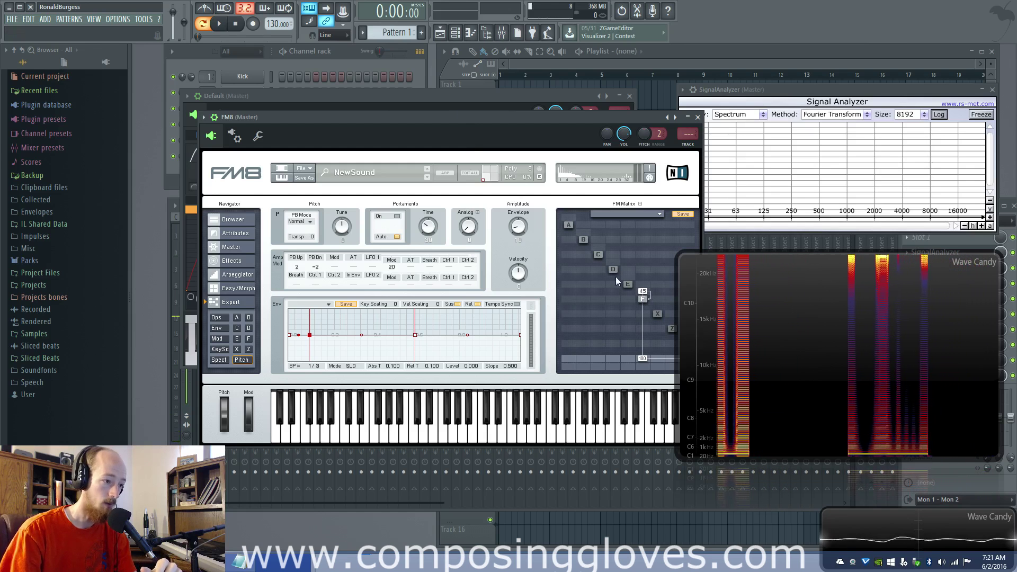
- Open operator F's settings in FM8 and set its frequency ratio to 0.5
{"action": "left_click", "coordinate": [642, 298]}
{"action": "mouse_move", "coordinate": [300, 229]}
{"action": "left_mouse_down"}
{"action": "mouse_move", "coordinate": [302, 241]}
{"action": "mouse_move", "coordinate": [304, 227]}
{"action": "left_mouse_up"}
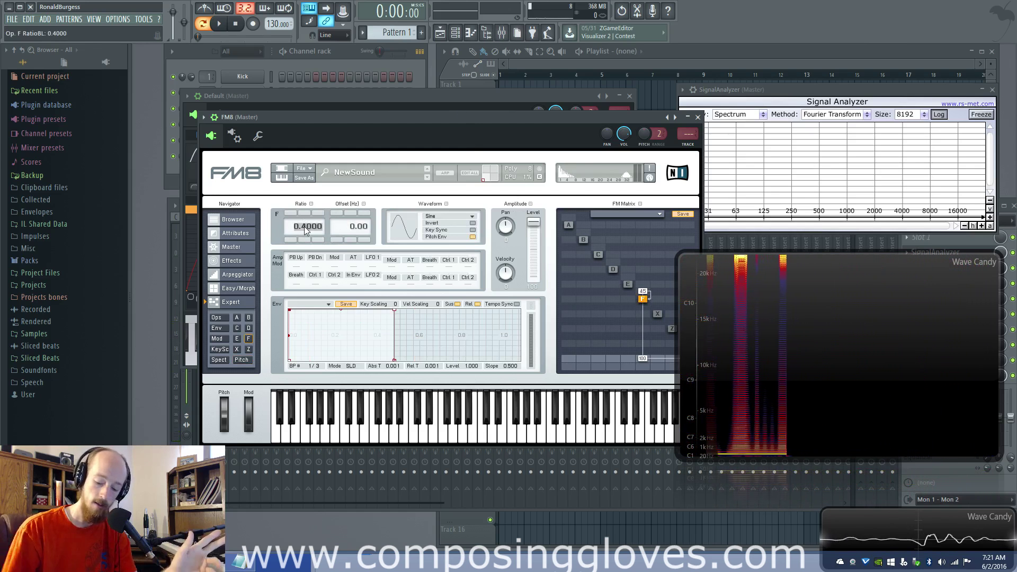
{"action": "type", "text": ".5"}
{"action": "key", "text": "Return"}
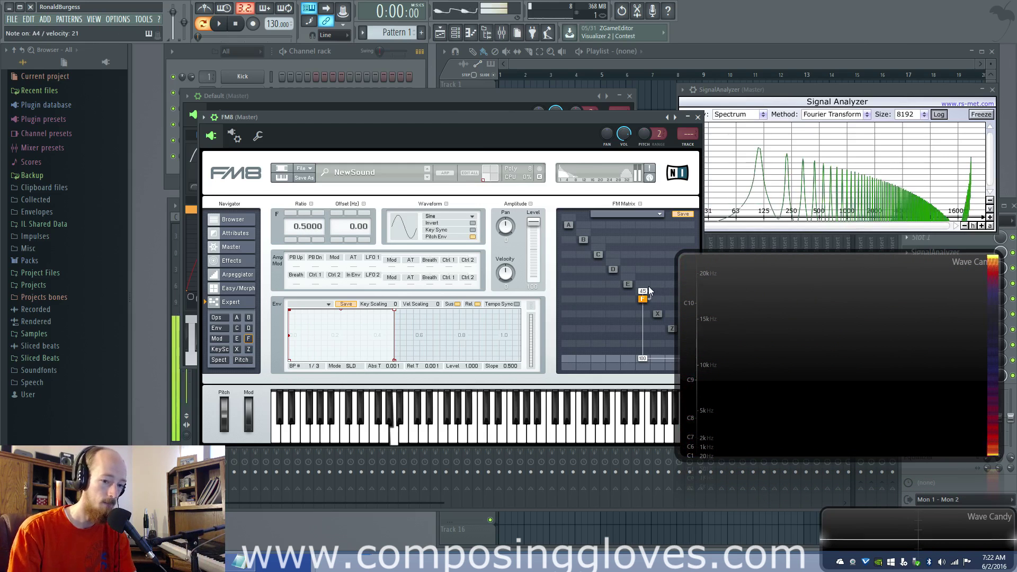
- Raise operator F's frequency ratio in FM8 to 10.5
{"action": "left_click", "coordinate": [292, 213]}
{"action": "left_click", "coordinate": [292, 213]}
{"action": "left_click", "coordinate": [291, 213]}
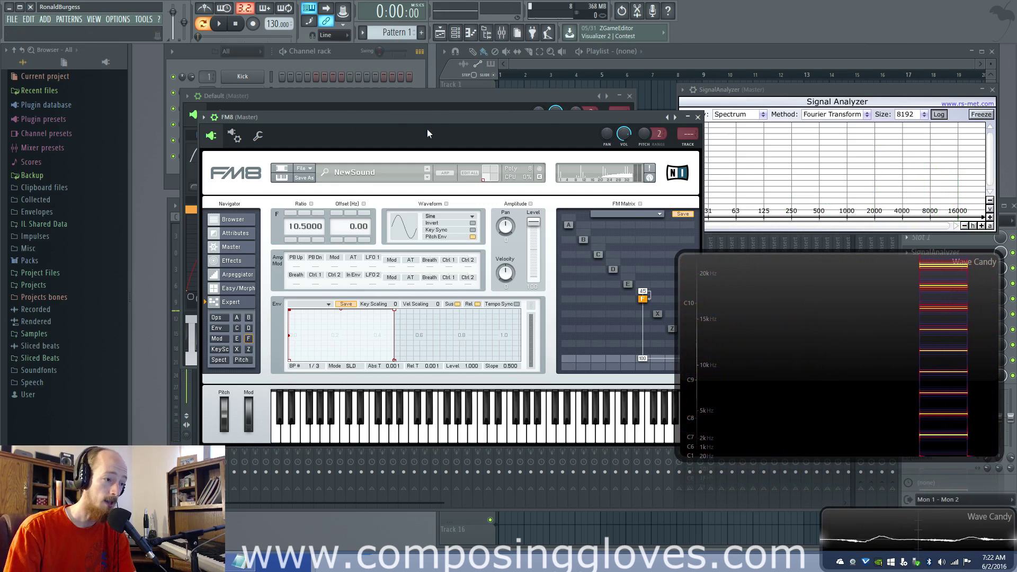
- Move FM8 out of the way, bring Sytrus forward, and review its main quality and oversampling settings alongside operator 1's settings
{"action": "left_click_drag", "start_coordinate": [428, 125], "coordinate": [426, 269]}
{"action": "left_click", "coordinate": [459, 96]}
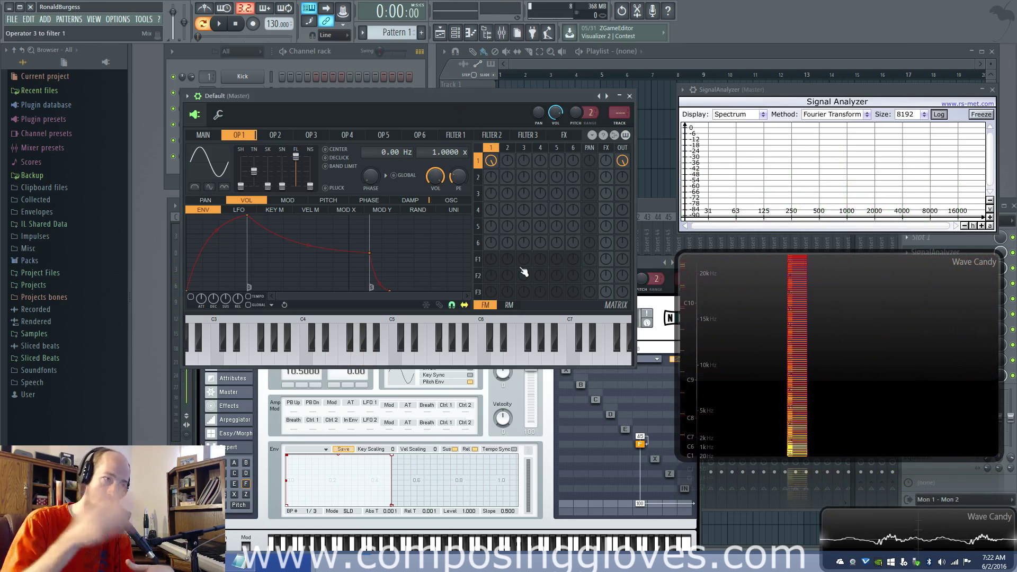
{"action": "left_click", "coordinate": [203, 135]}
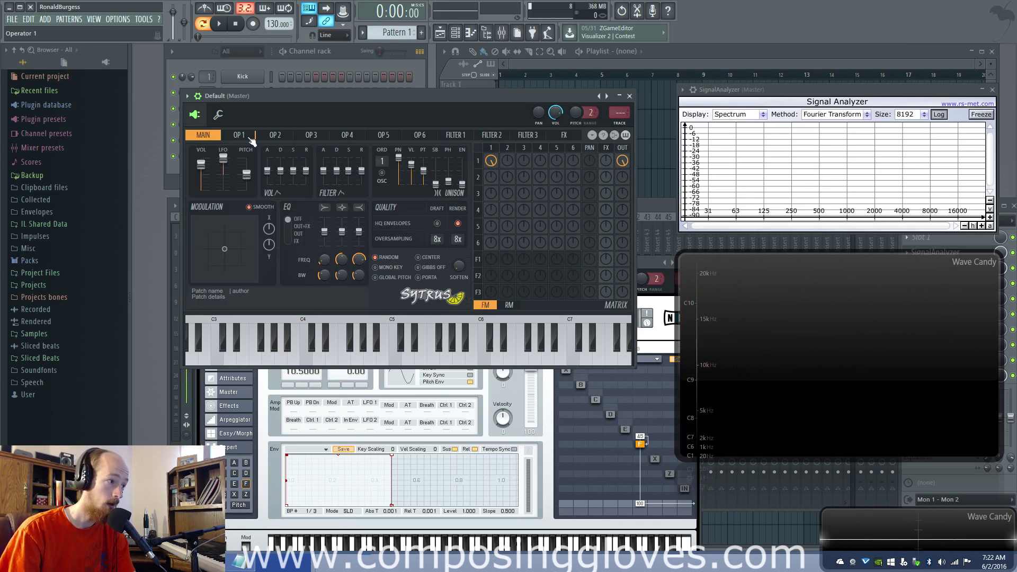
{"action": "left_click", "coordinate": [252, 136]}
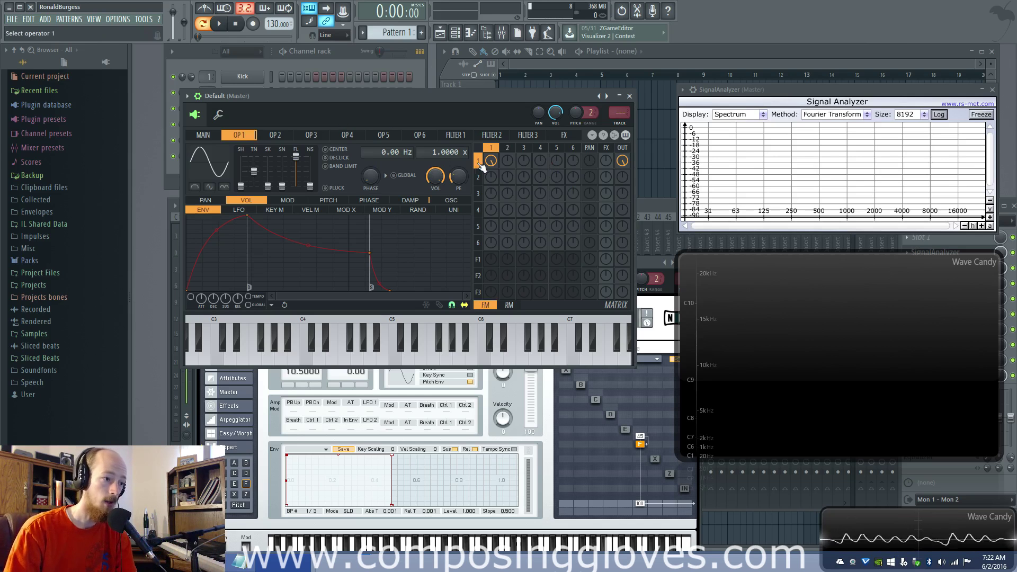
{"action": "left_click", "coordinate": [204, 136]}
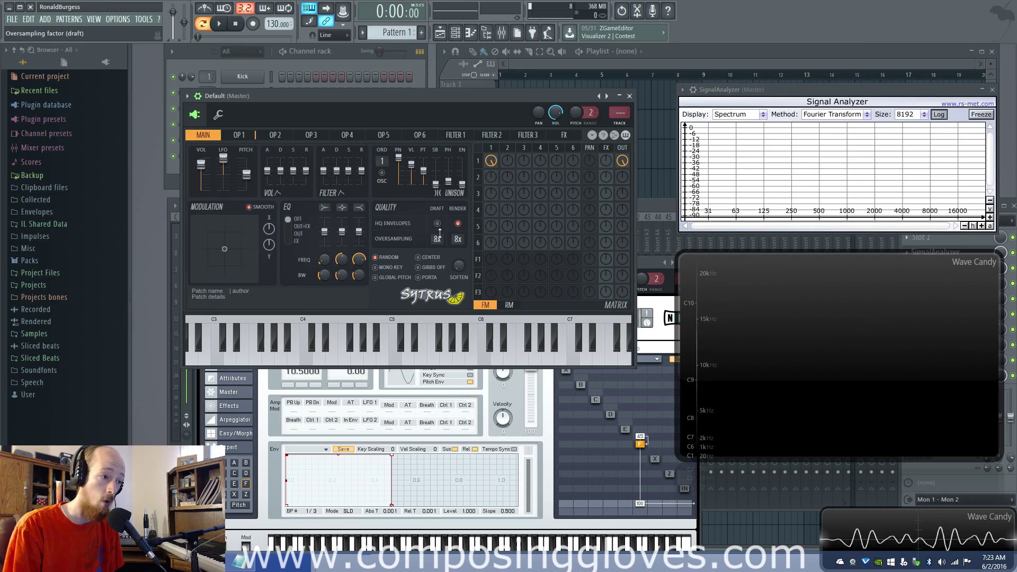
{"action": "left_click", "coordinate": [244, 136]}
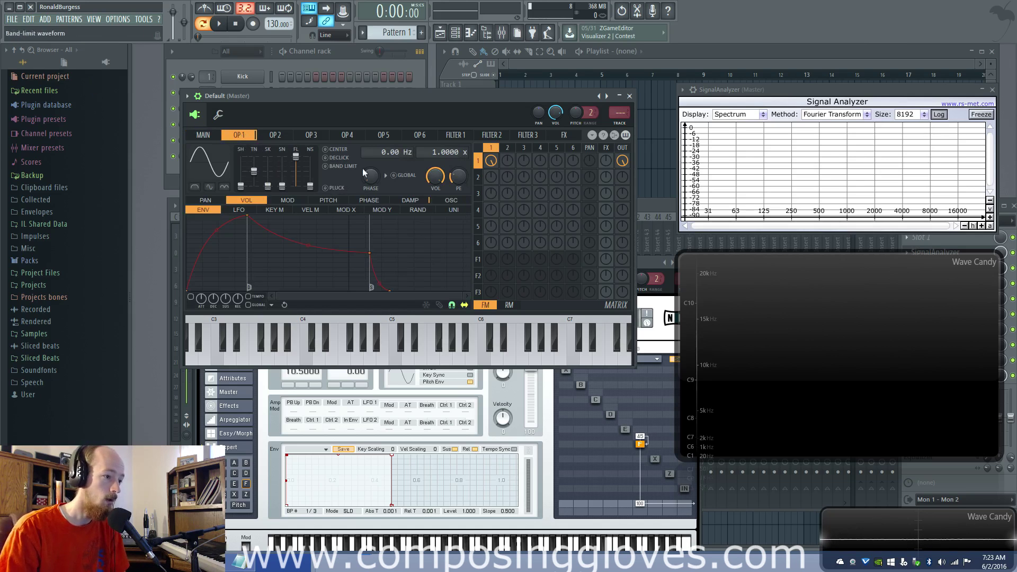